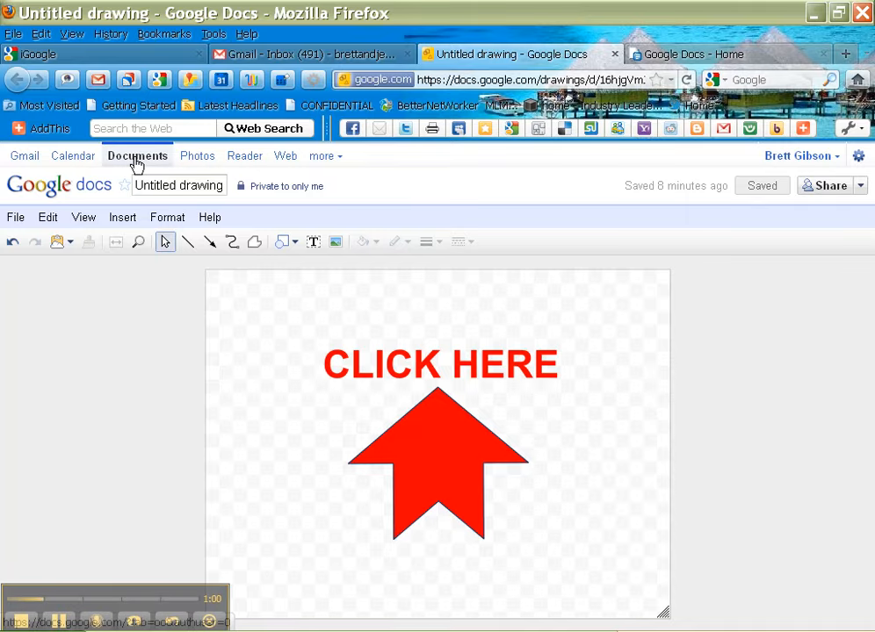
Step: Create a new blank Google Drawing in a separate tab
click(136, 158)
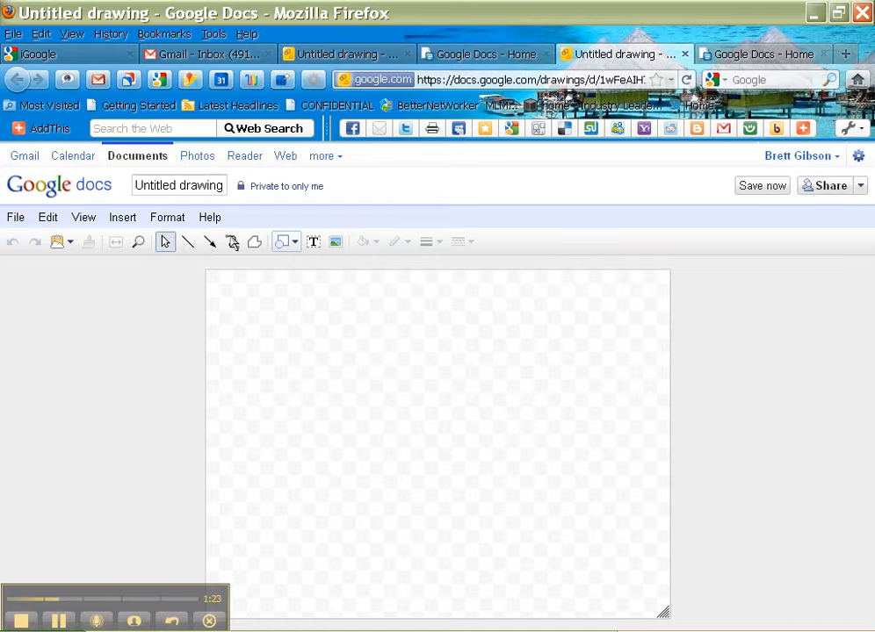
Step: Place a block arrow shape on the canvas and stretch it taller and wider
click(294, 243)
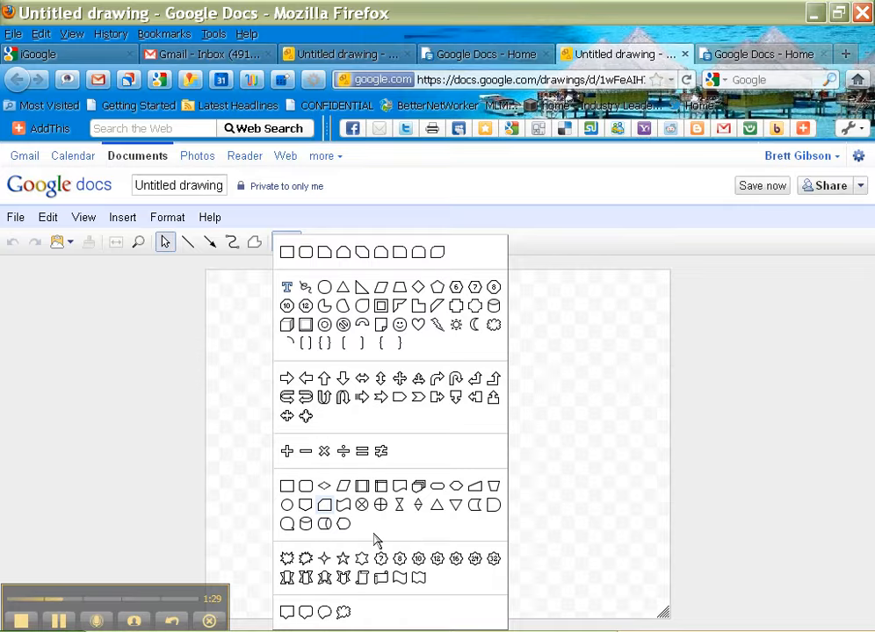
click(381, 400)
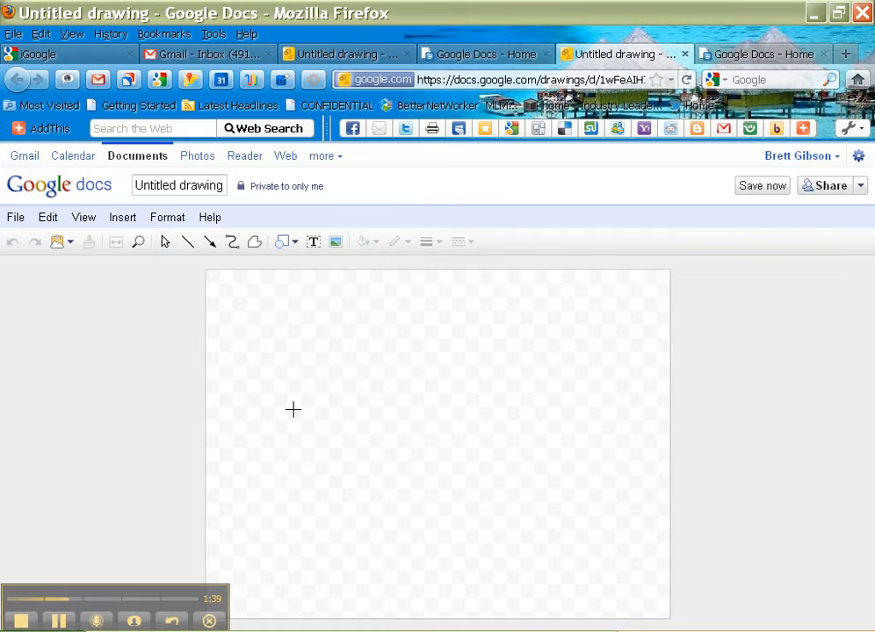
click(294, 409)
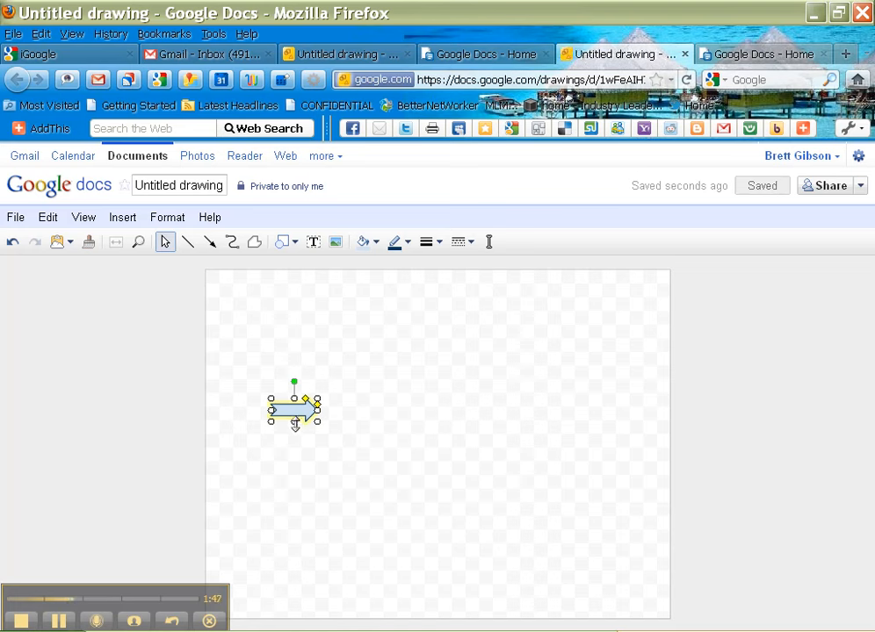
drag(294, 422, 294, 474)
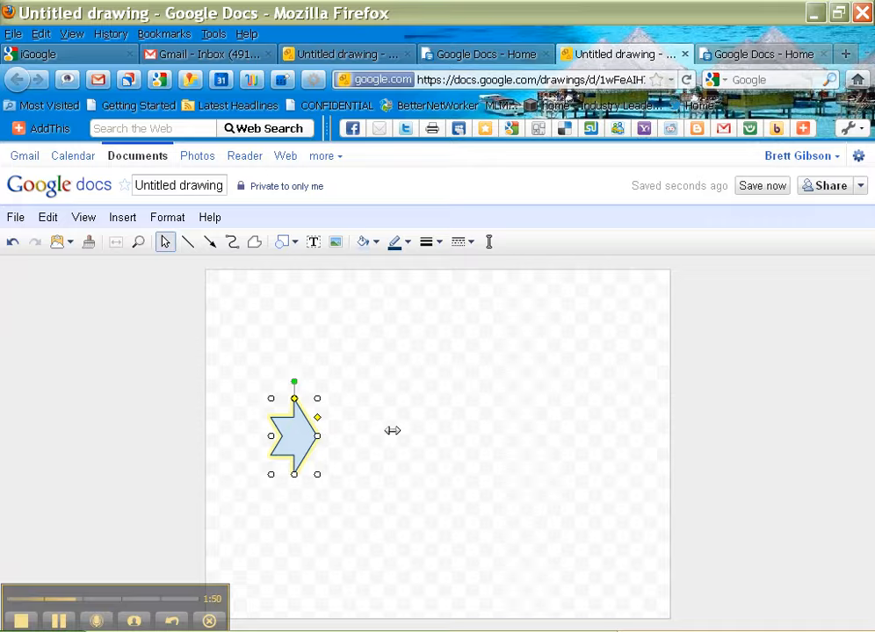
drag(392, 430, 409, 436)
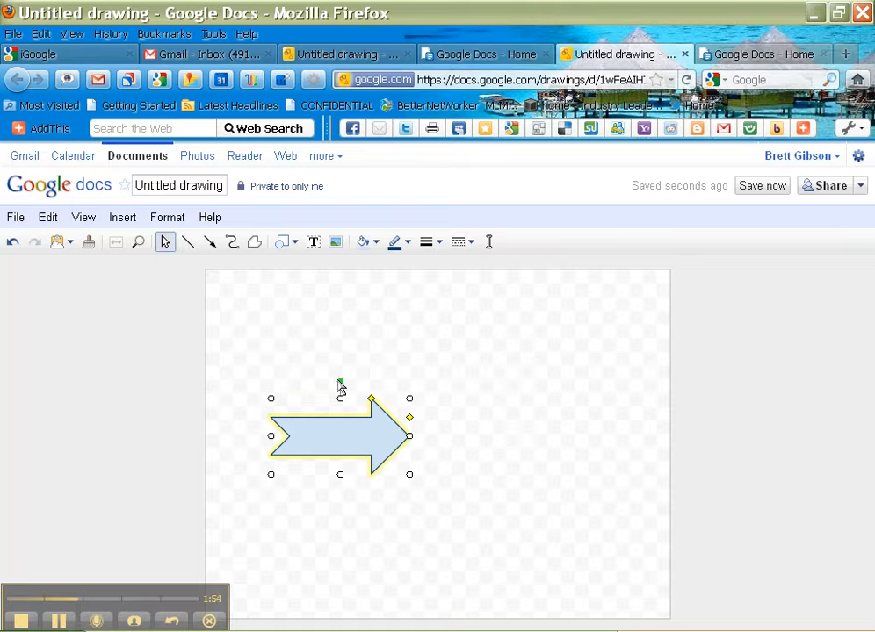
Step: Rotate the arrow to point straight up and shift it right
drag(341, 387, 240, 435)
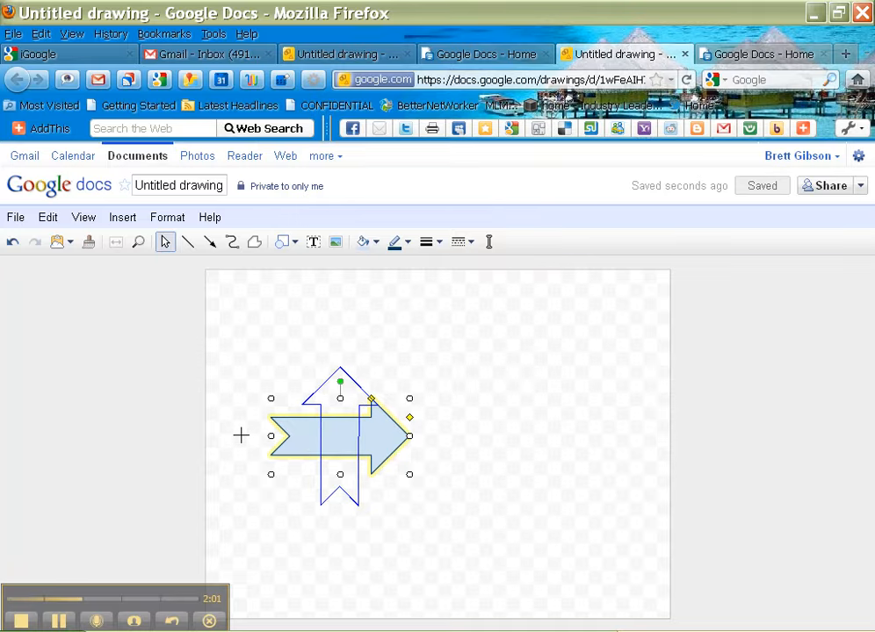
drag(241, 436, 242, 442)
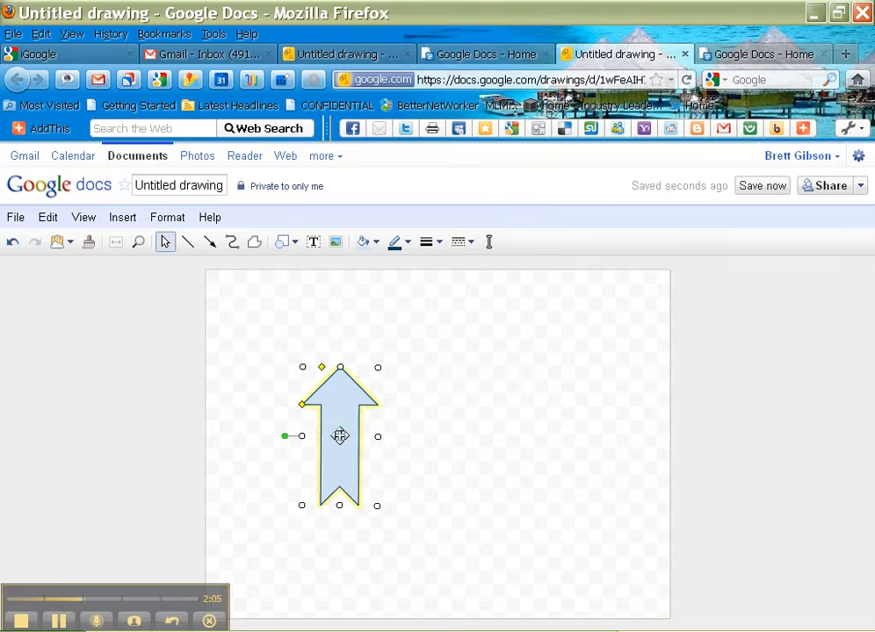
drag(340, 437, 437, 445)
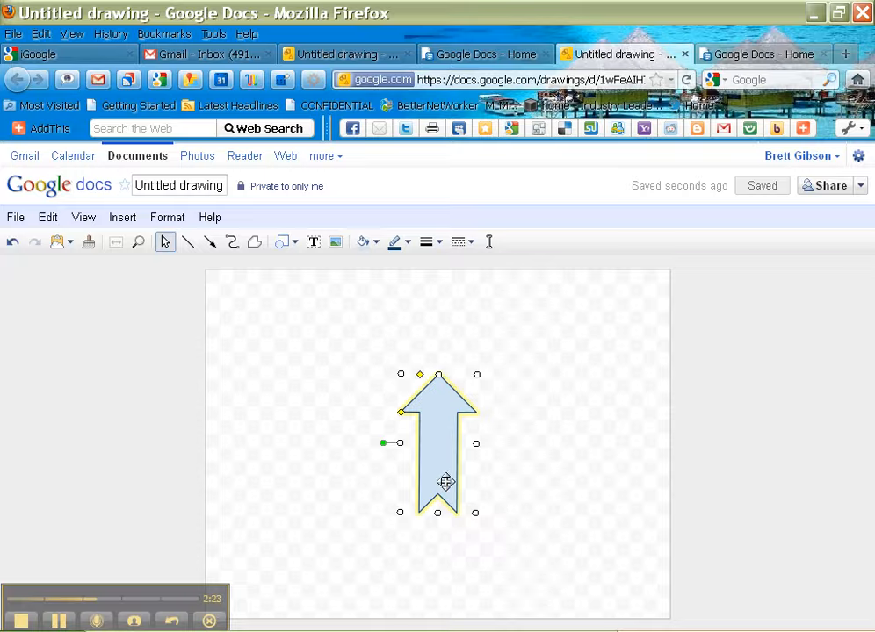
Step: Fill the arrow red and drag it lower on the canvas
click(365, 243)
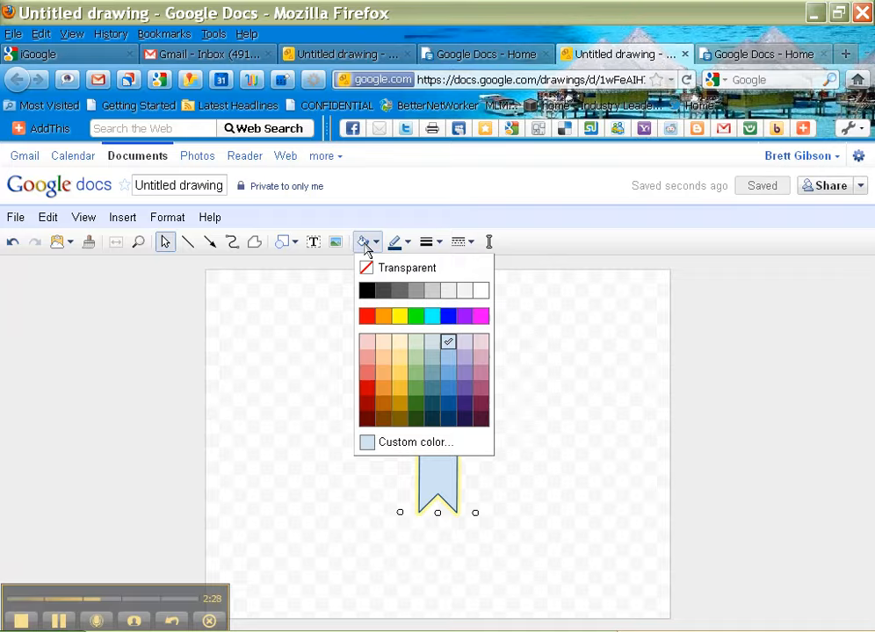
click(367, 317)
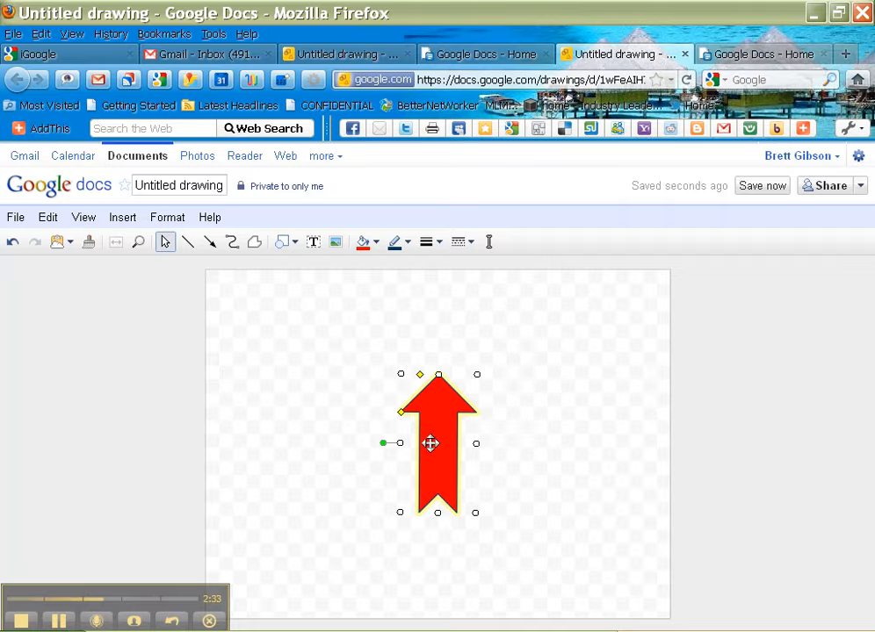
drag(433, 444, 433, 501)
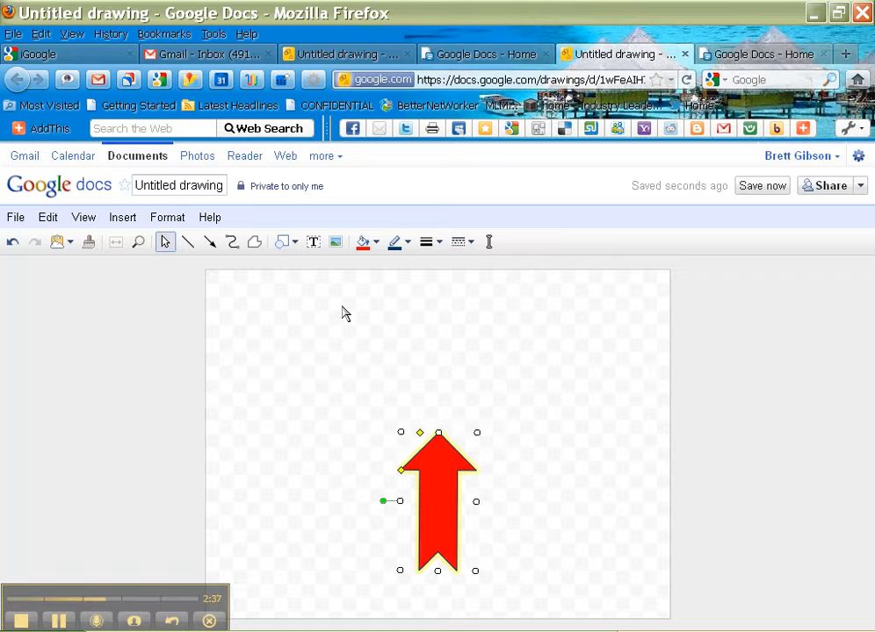
Step: Draw a wide text box above the arrow containing 'CLICK HERE GO HERE'
click(313, 243)
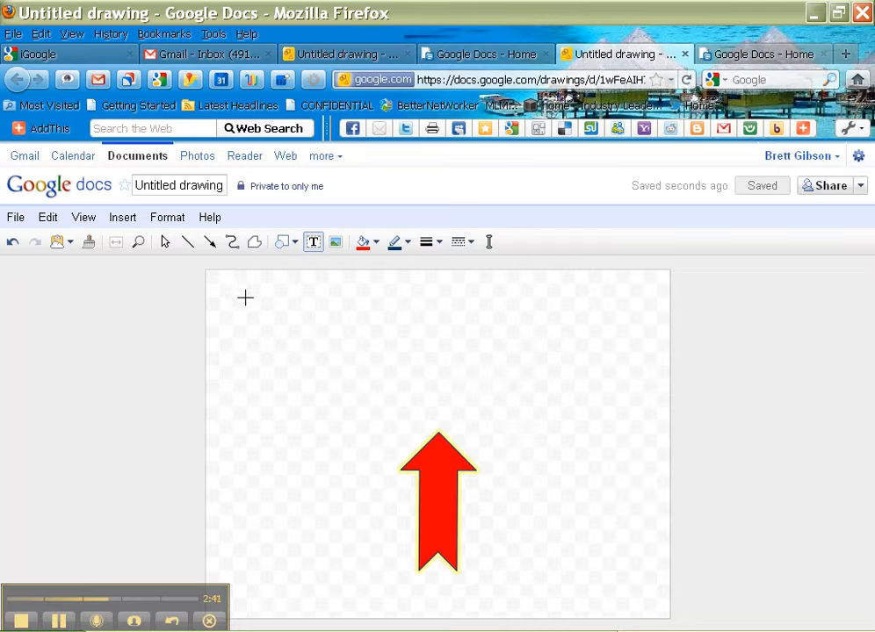
drag(245, 298, 657, 423)
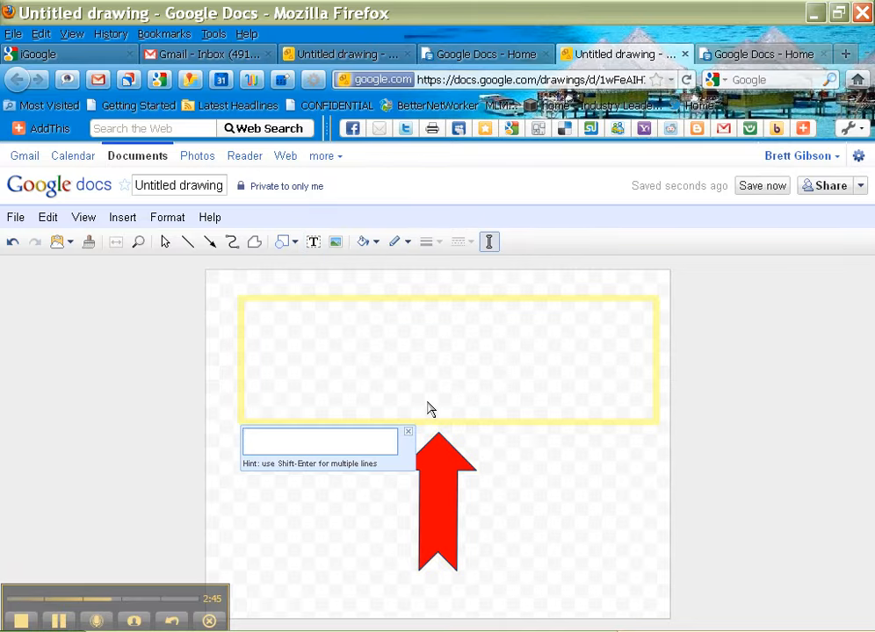
text(CLICK HERE )
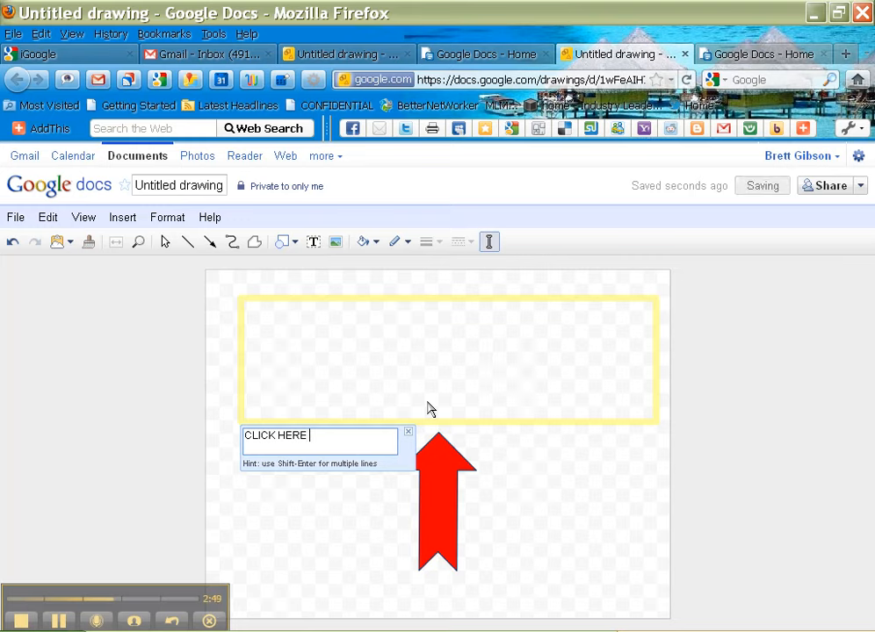
text(GO HERE)
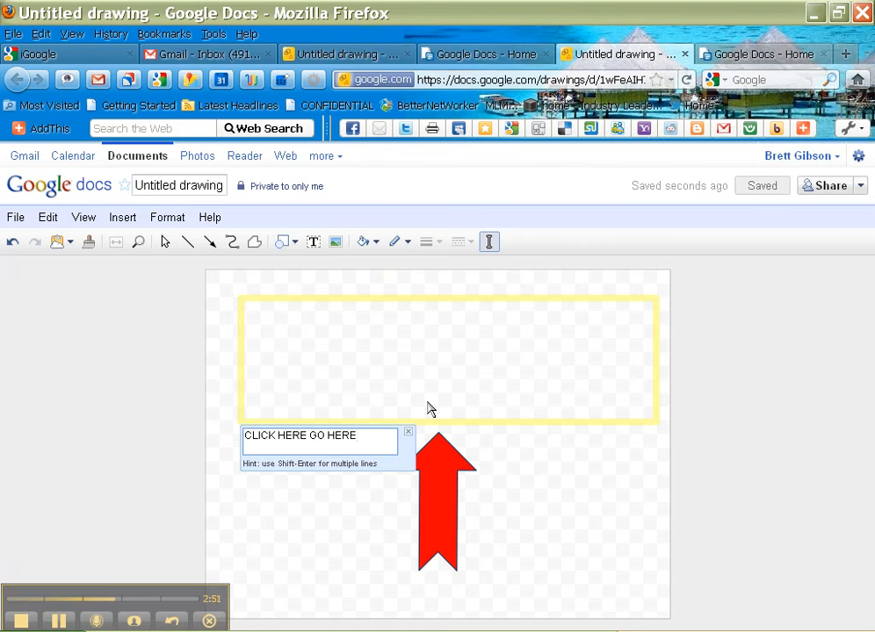
key(Return)
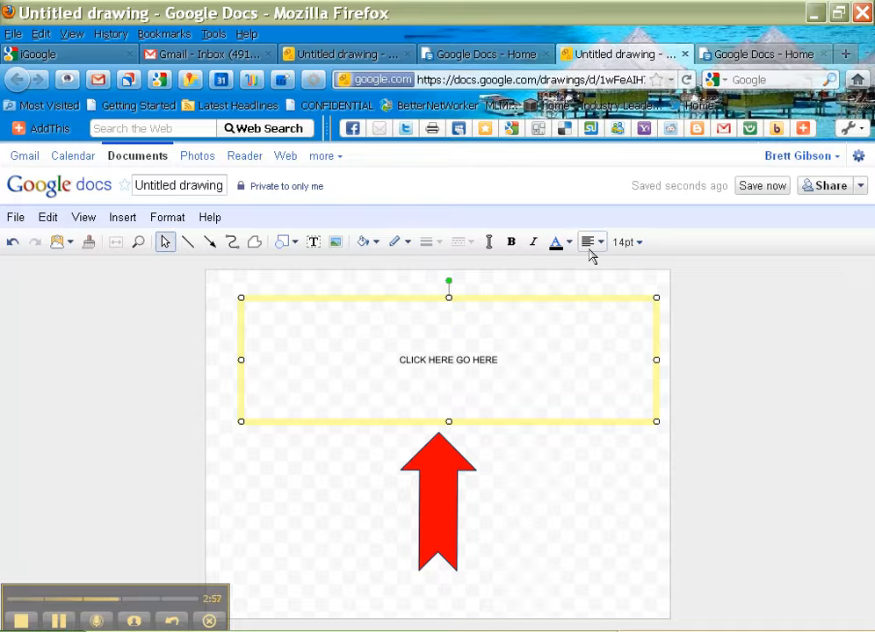
Step: Set the caption's font size to 48pt so it fits on one line
click(635, 246)
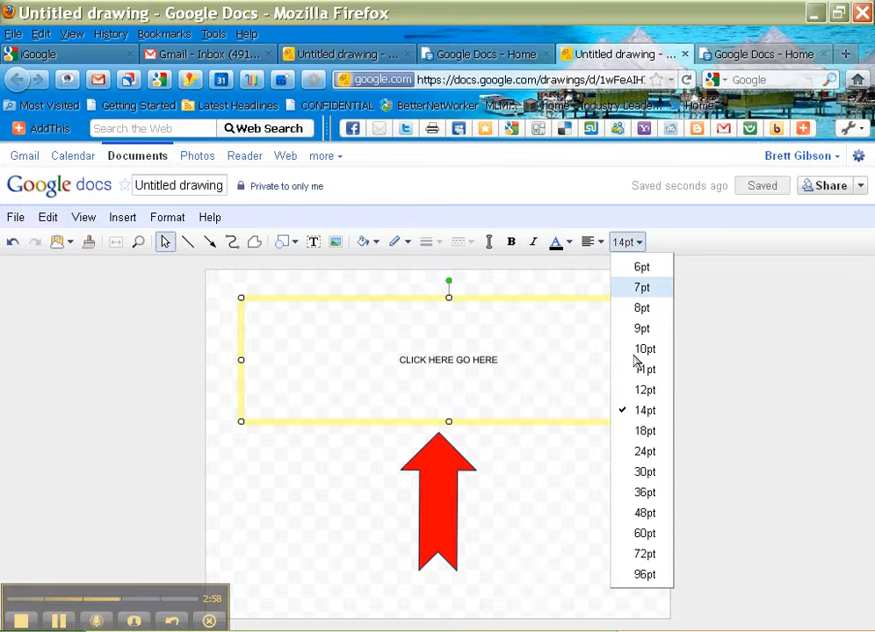
click(646, 534)
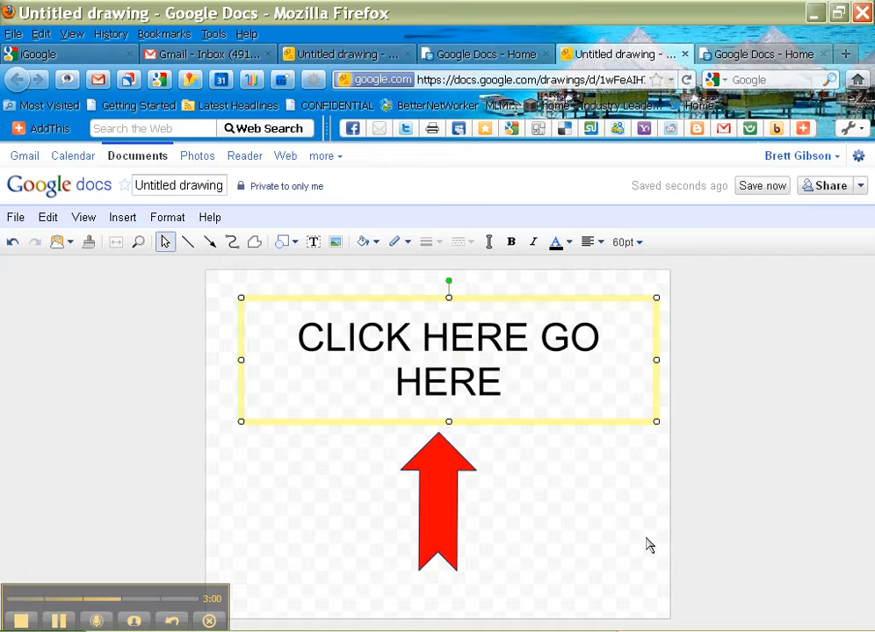
click(629, 244)
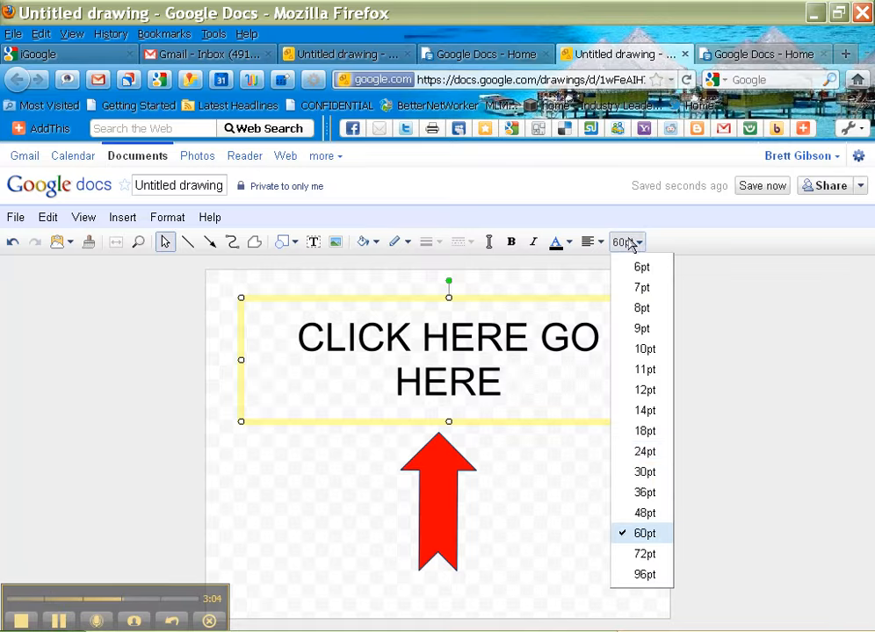
click(654, 517)
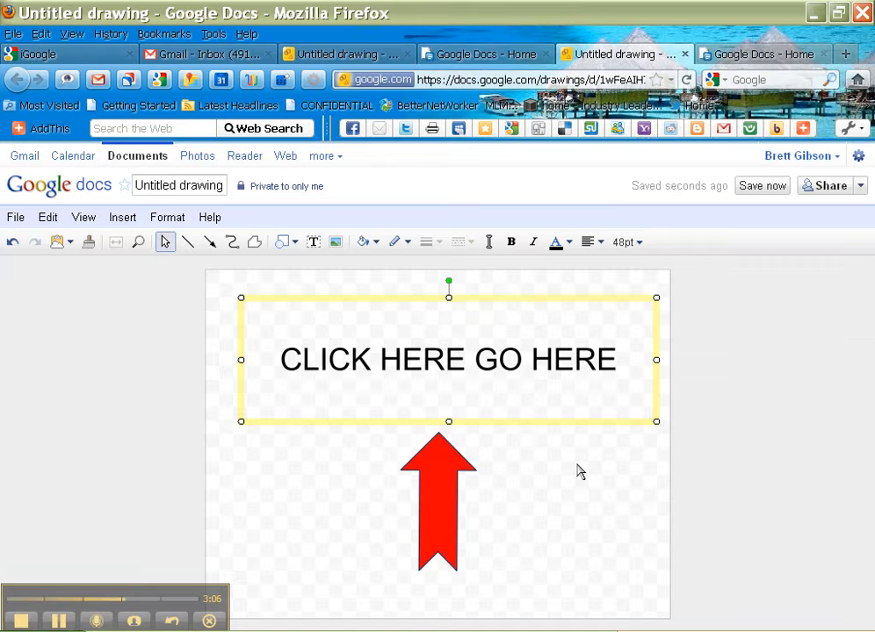
Step: Make the caption dark blue and bold, leaving it non-italic
click(563, 247)
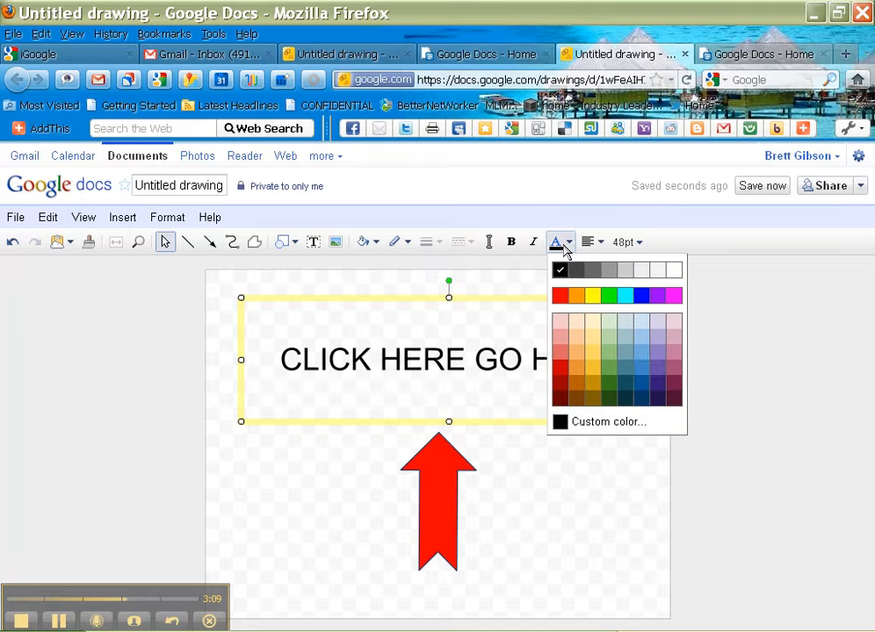
click(642, 385)
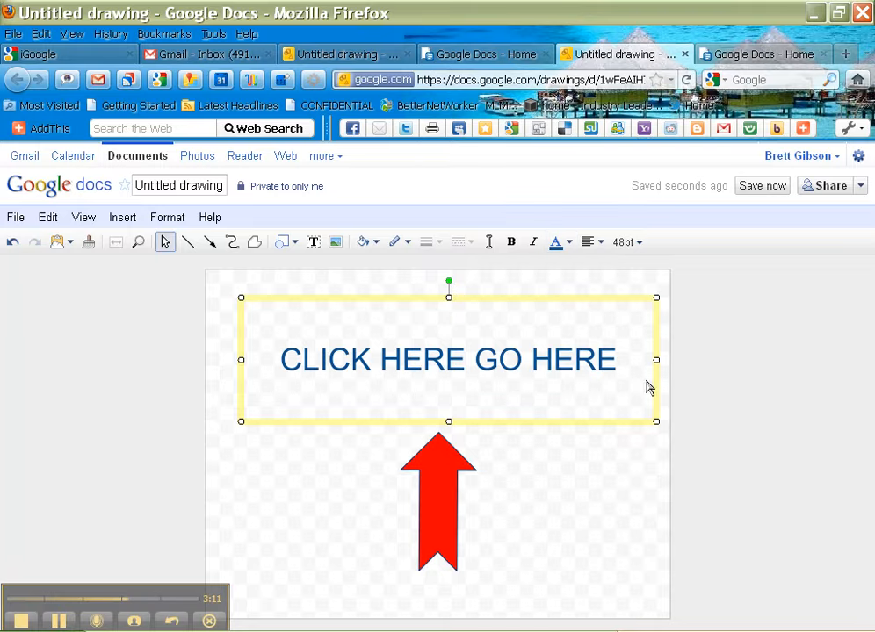
click(514, 248)
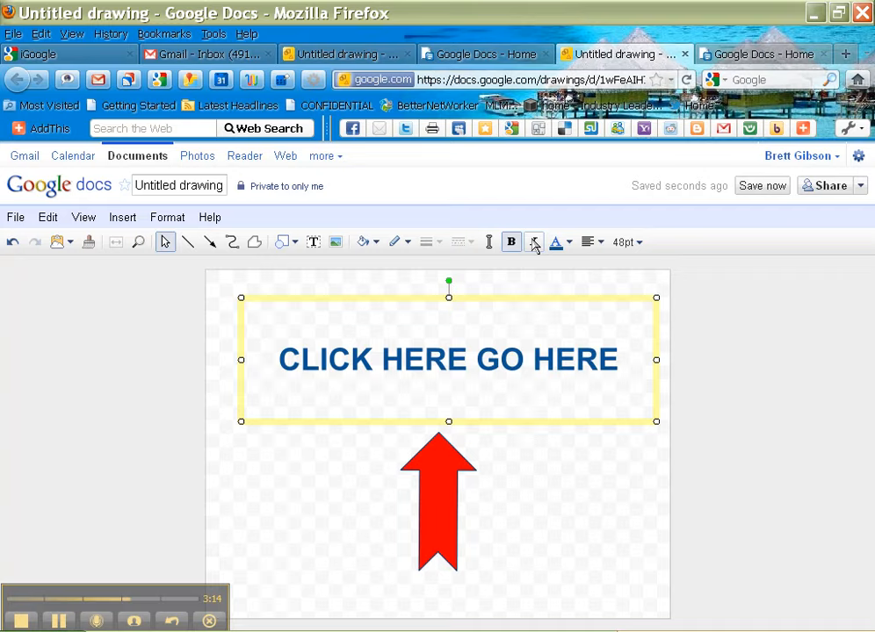
click(535, 244)
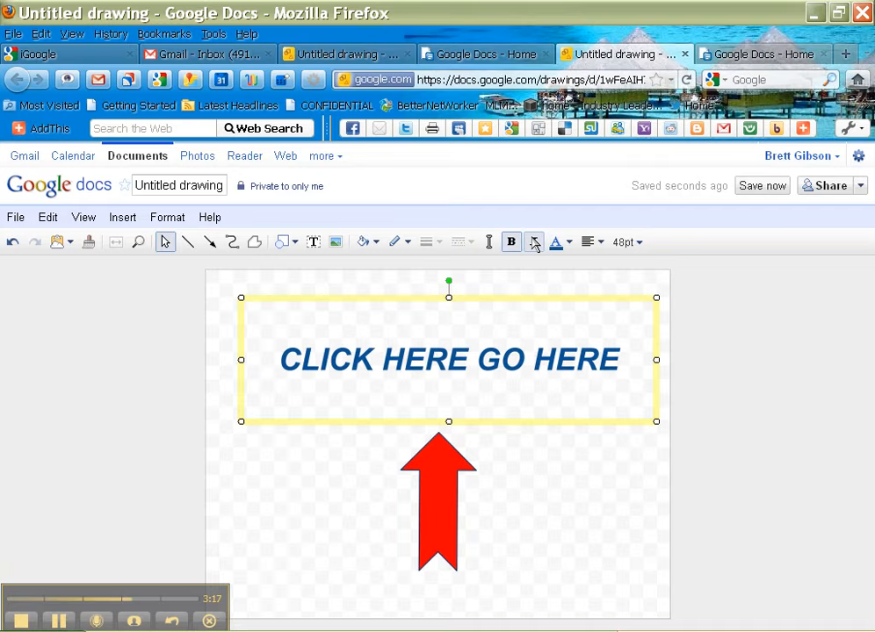
click(535, 244)
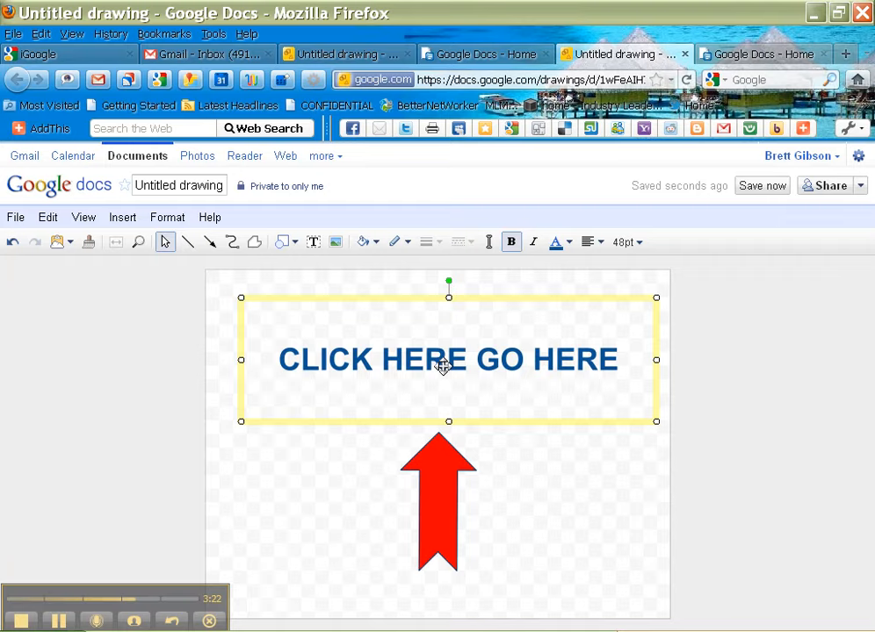
Step: Move the text box onto the arrow's top and reorder it behind the arrow
drag(444, 368, 446, 524)
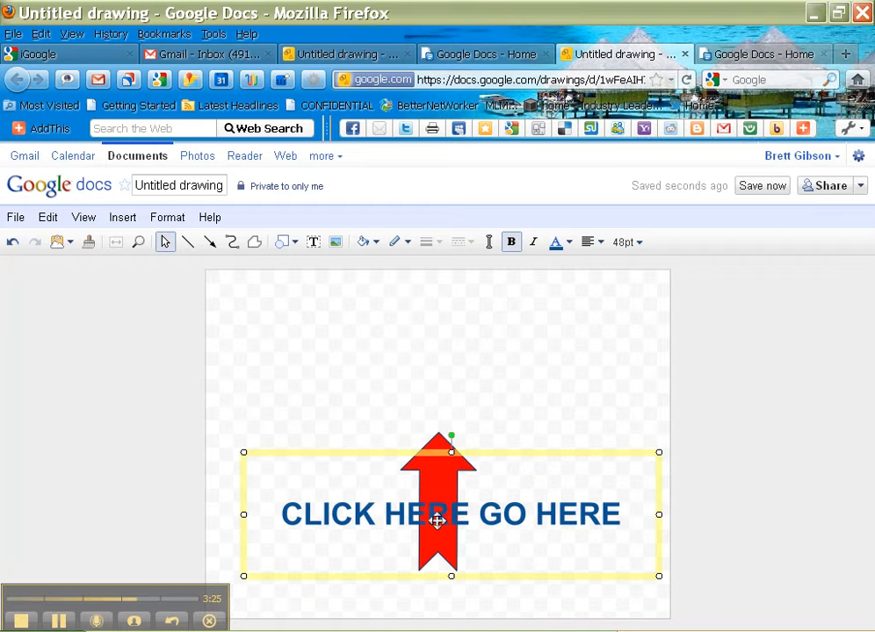
key(ctrl+z)
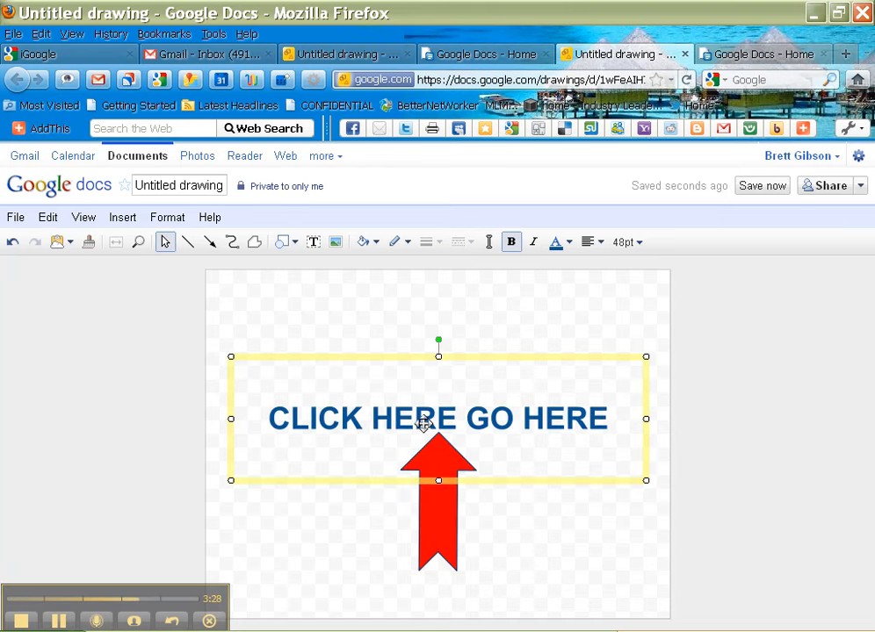
drag(424, 424, 430, 460)
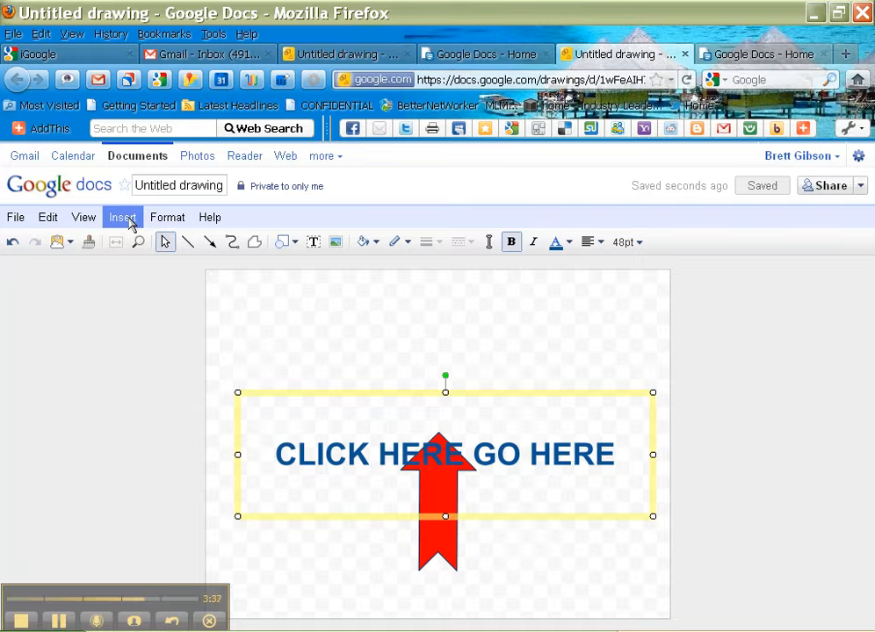
click(180, 221)
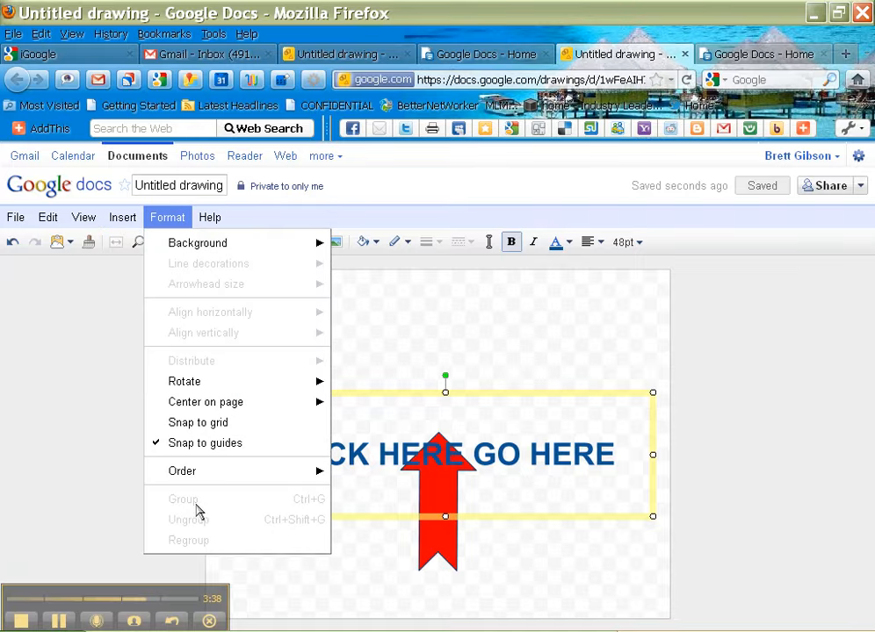
mouse_move(198, 472)
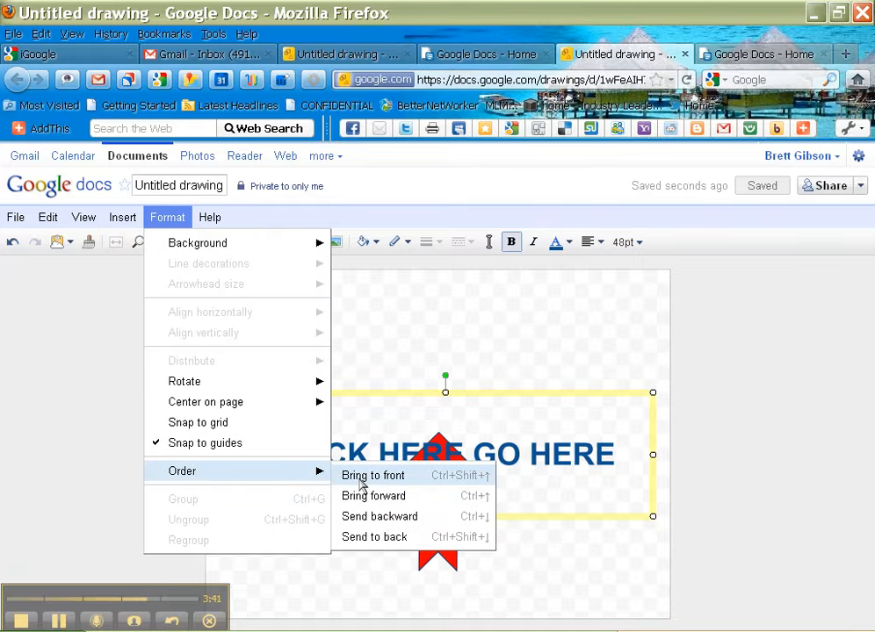
click(380, 537)
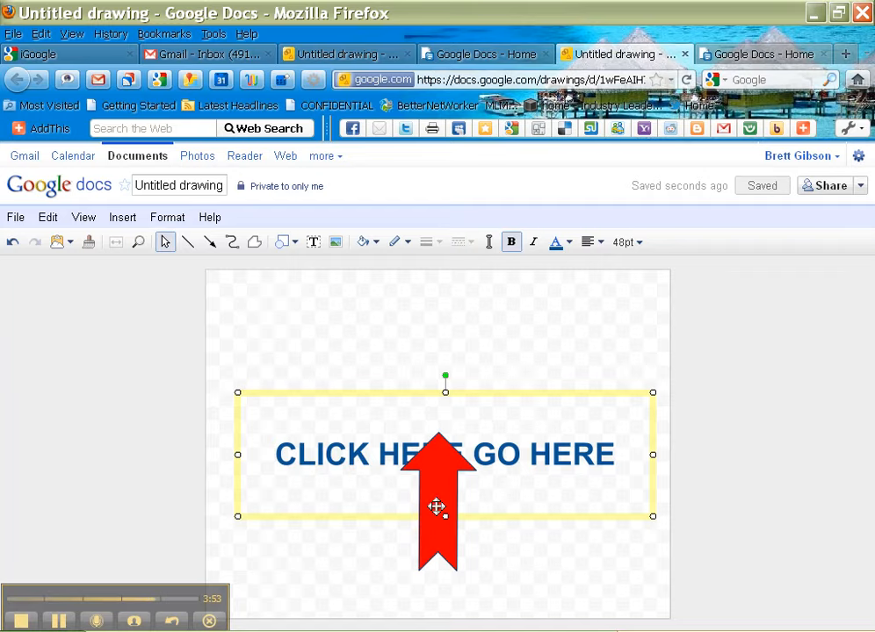
Step: Send the red arrow to the back and move the text box back above it
click(490, 570)
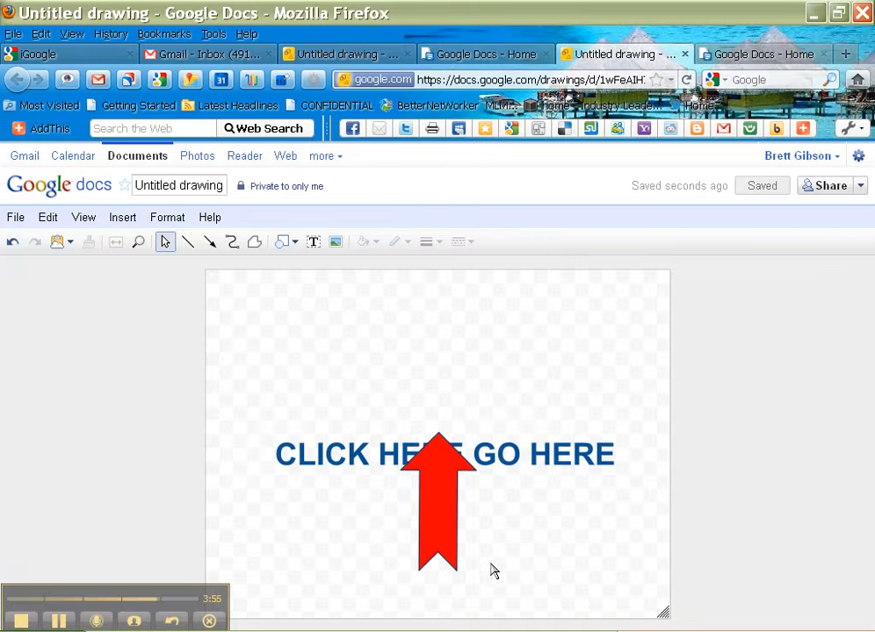
click(445, 550)
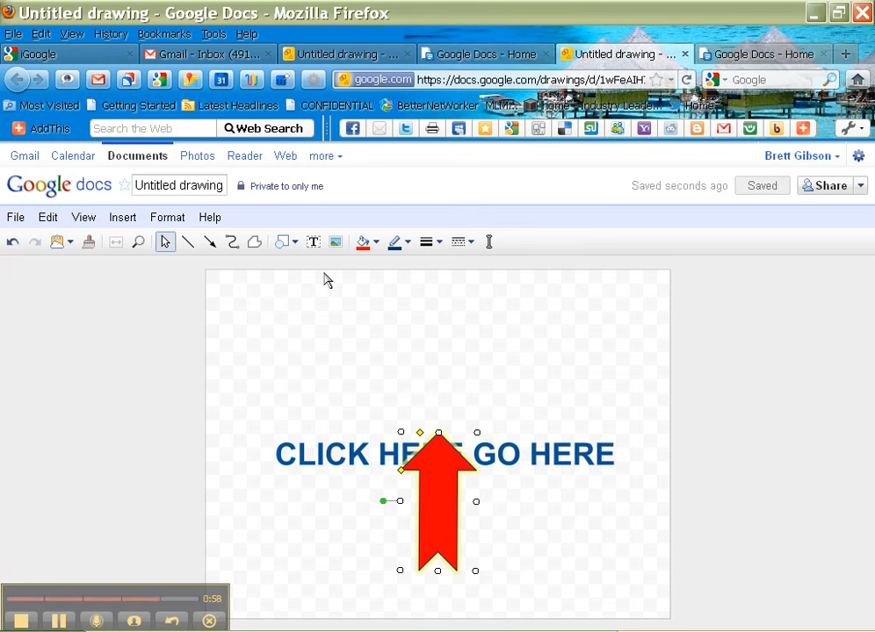
click(179, 224)
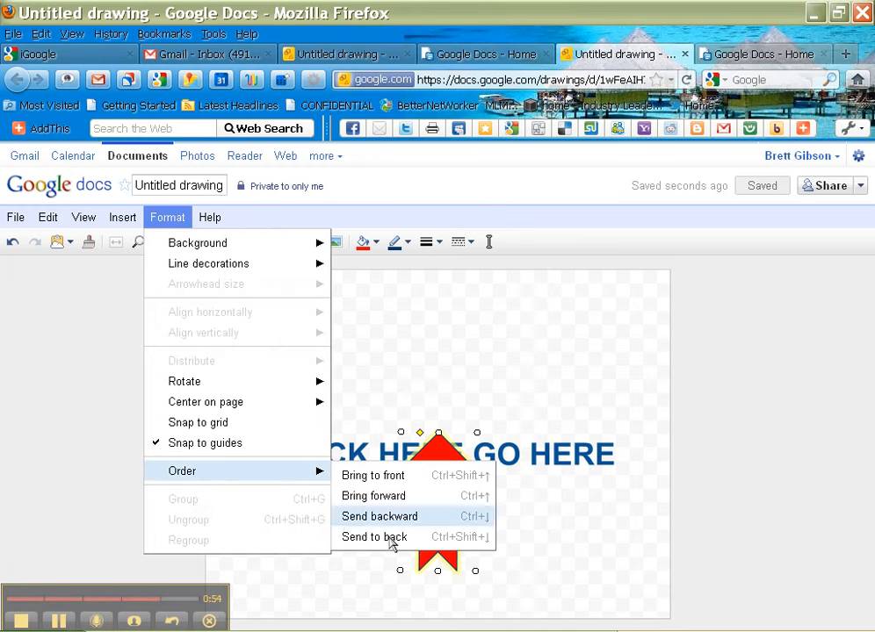
click(374, 537)
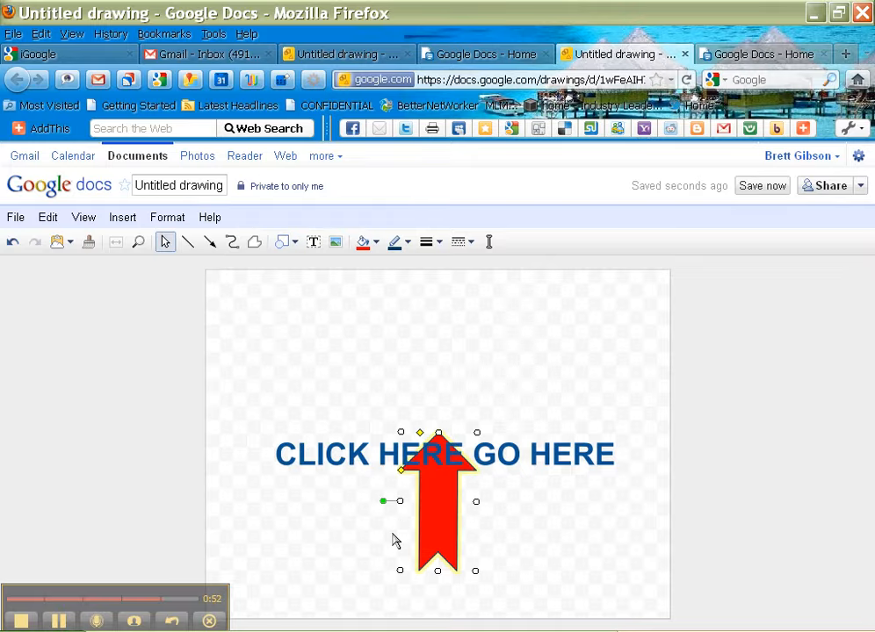
drag(440, 453, 443, 374)
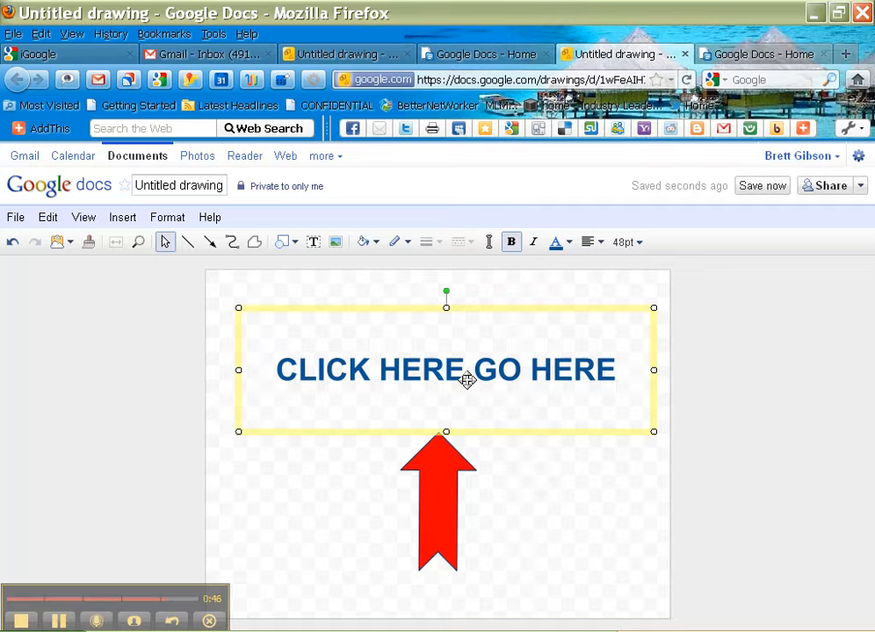
Step: Change the title from Untitled drawing to 'click here'
click(172, 188)
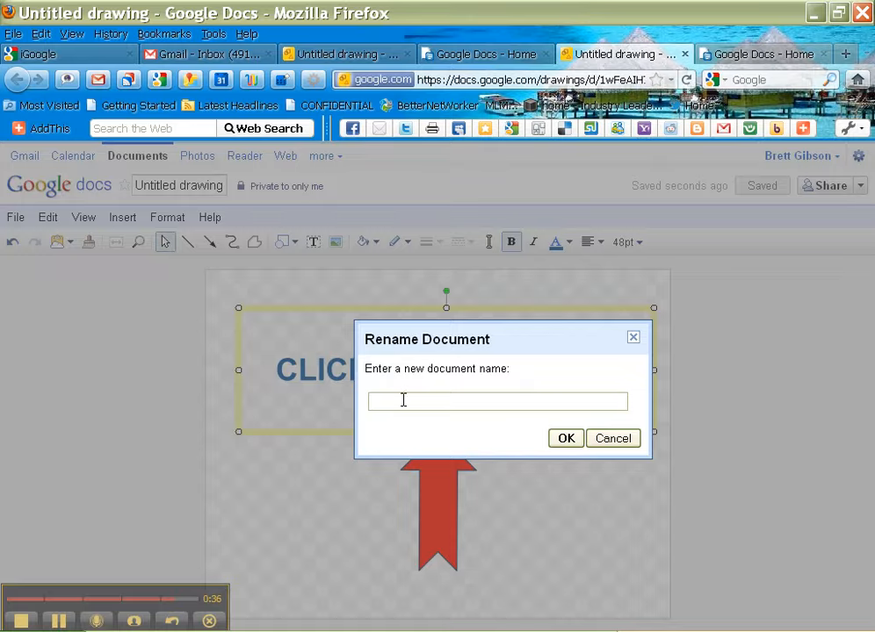
text(click here)
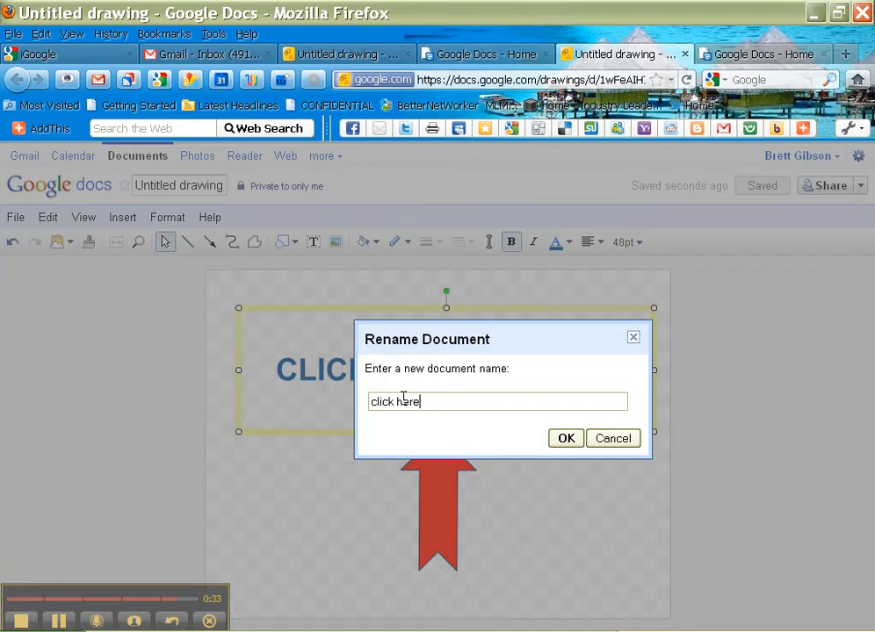
click(566, 438)
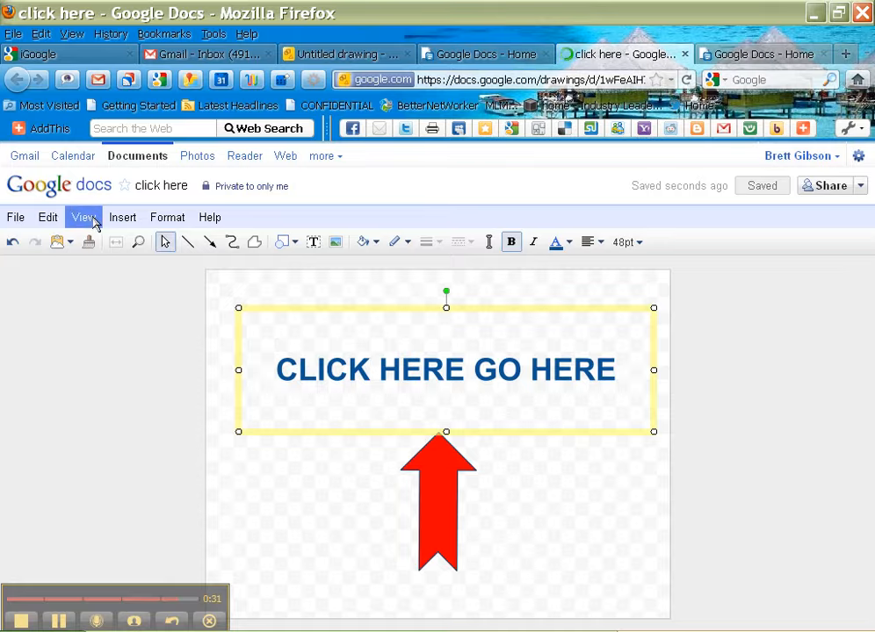
Step: Download the drawing as JPEG clickhere.jpg and dismiss the Firefox download prompt
click(16, 217)
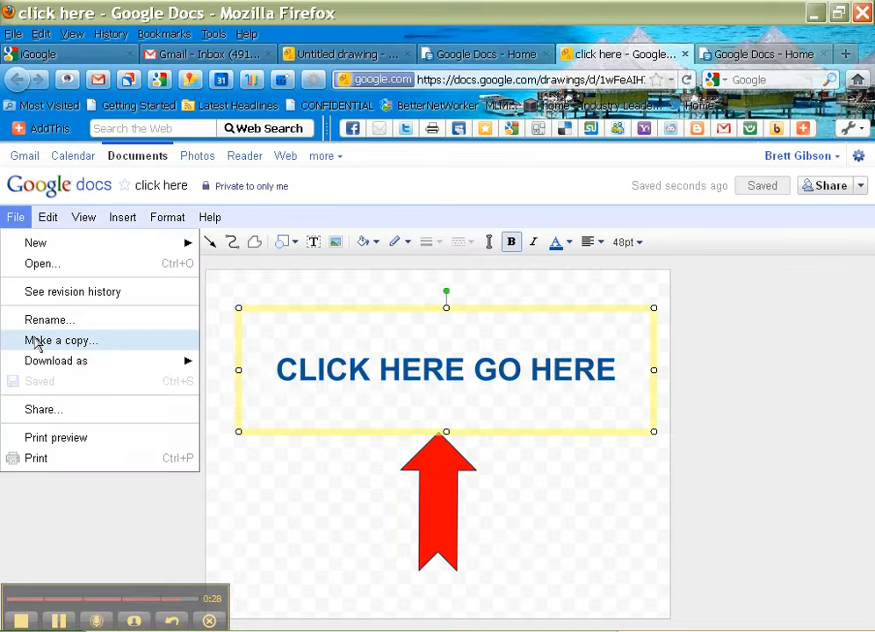
mouse_move(39, 370)
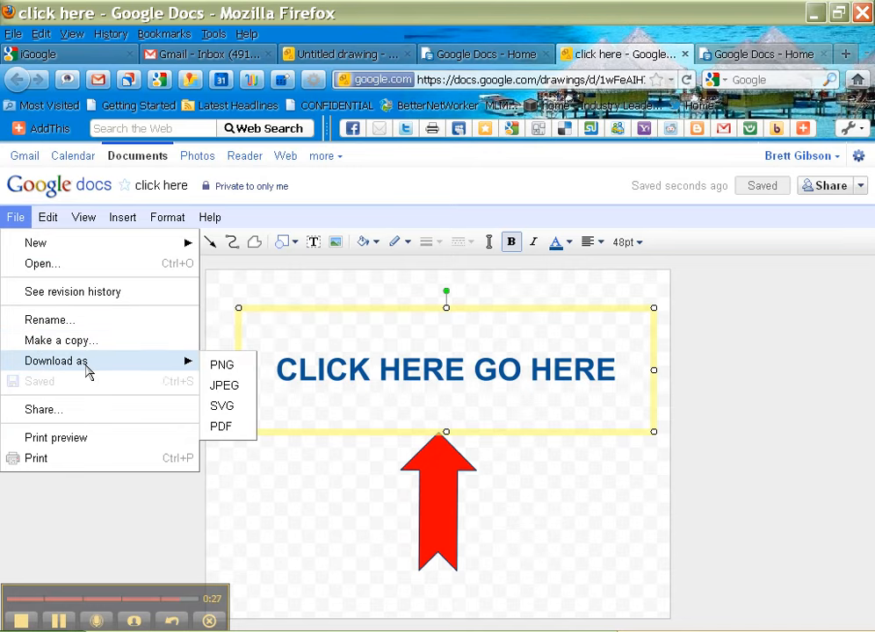
click(224, 387)
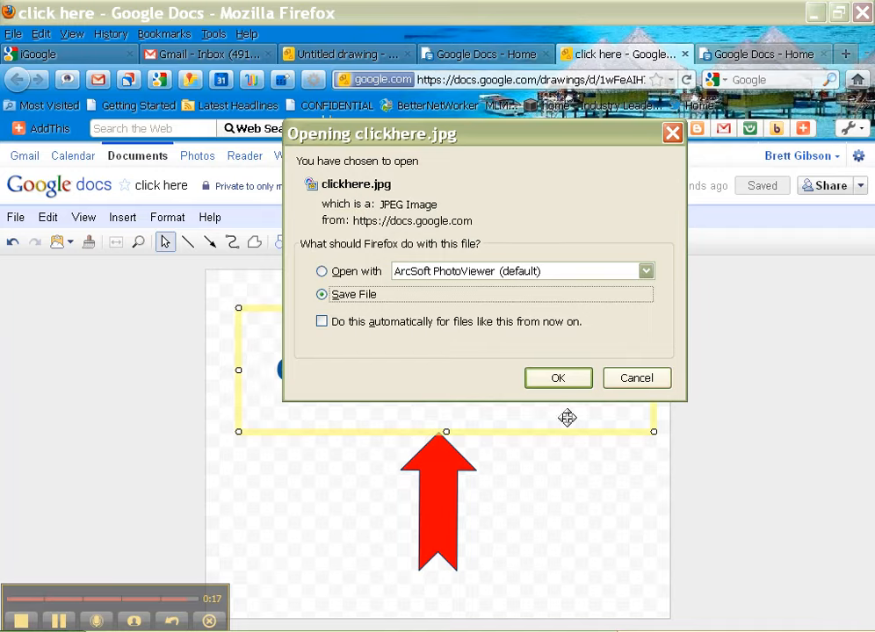
click(637, 378)
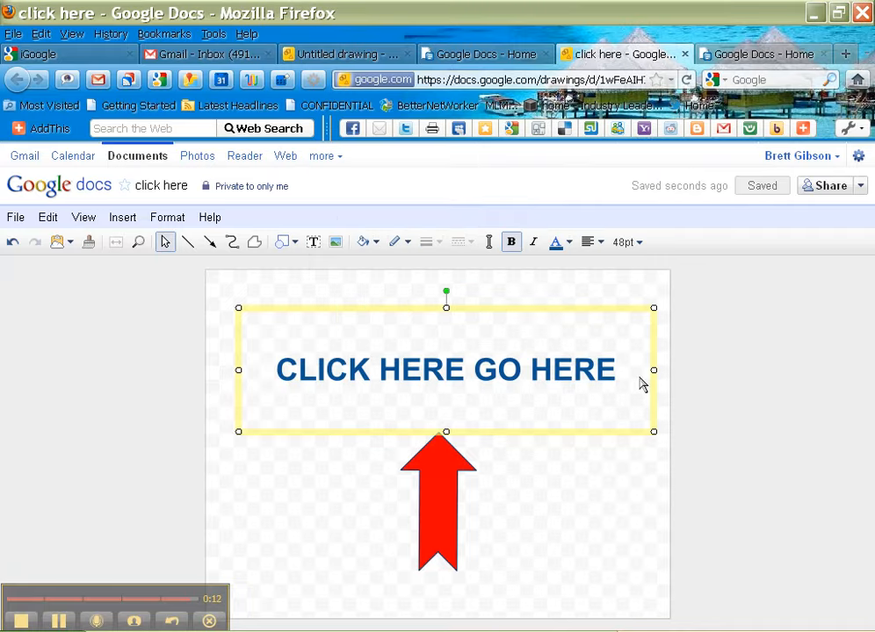